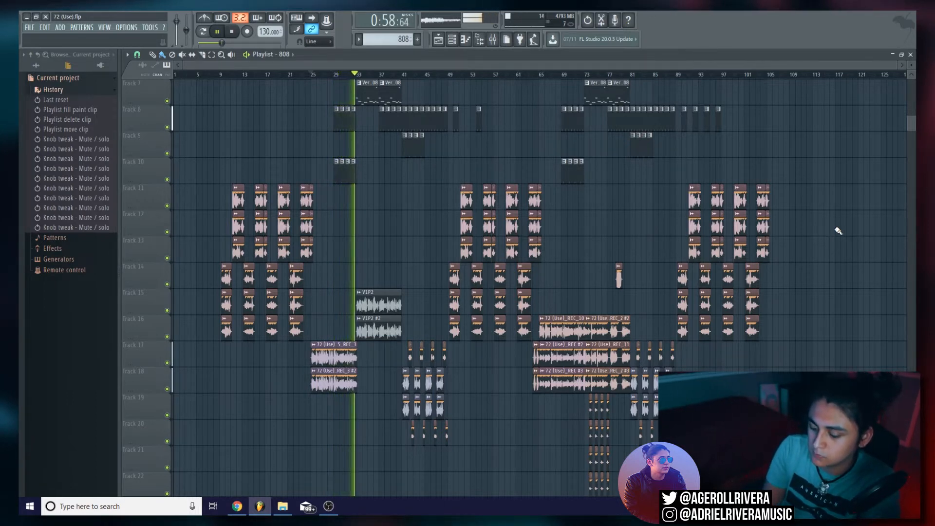
{"action": "key", "text": "space"}
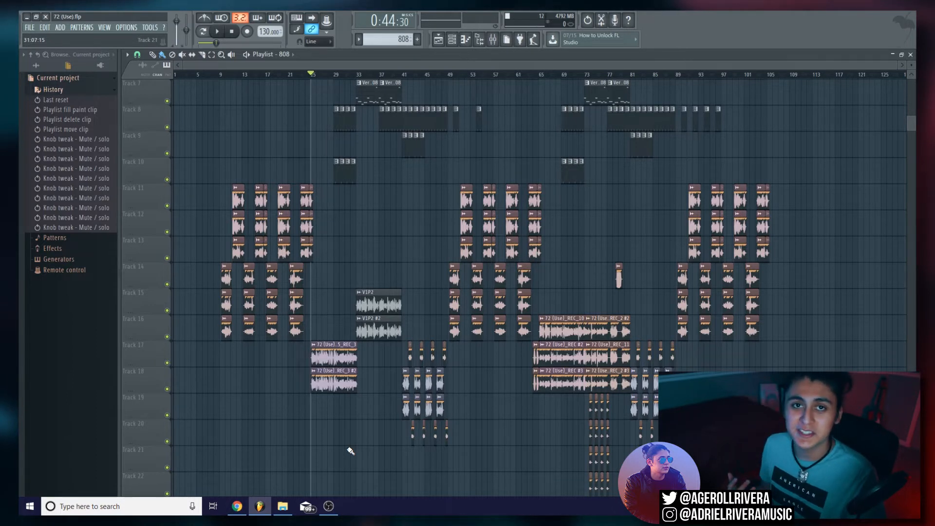
{"action": "key", "text": "F9"}
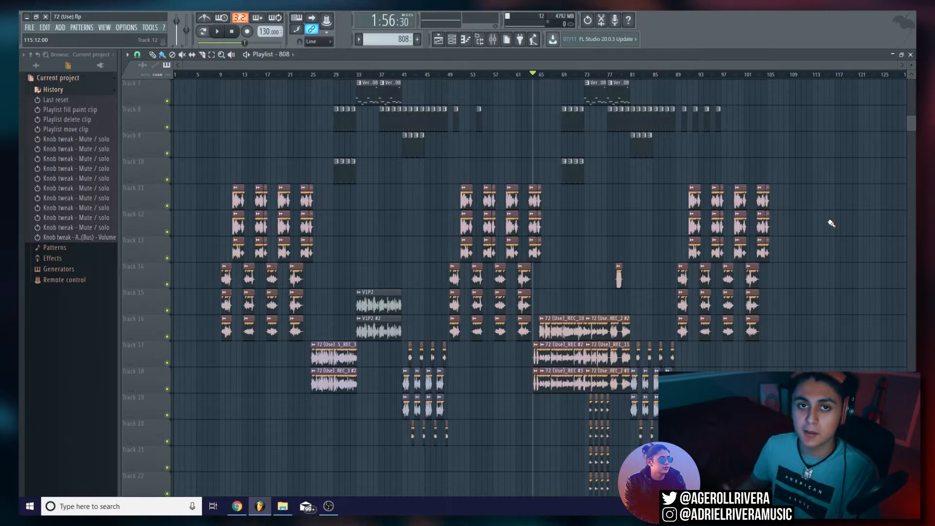
{"action": "key", "text": "F9"}
{"action": "key", "text": "F9"}
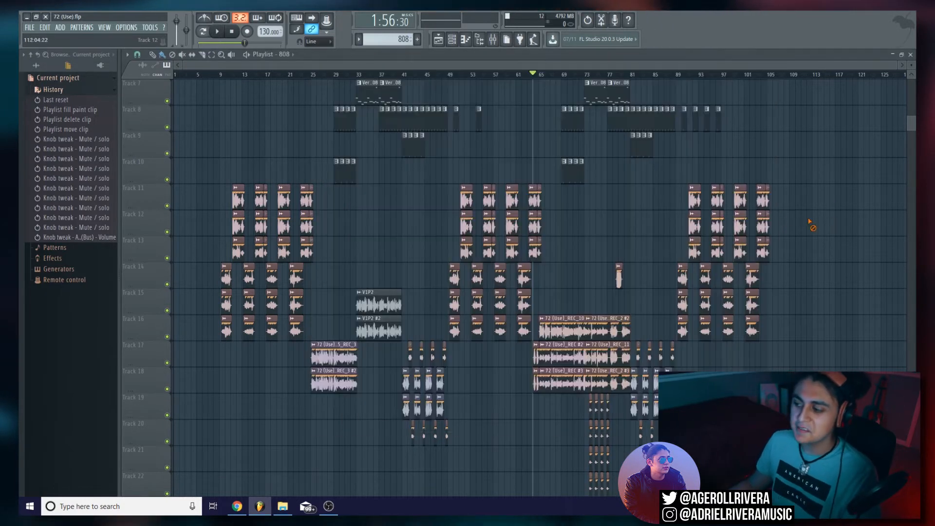
Step: Play the song from about 1:56 twice in the playlist, checking the mixer between the two passes
{"action": "key", "text": "space"}
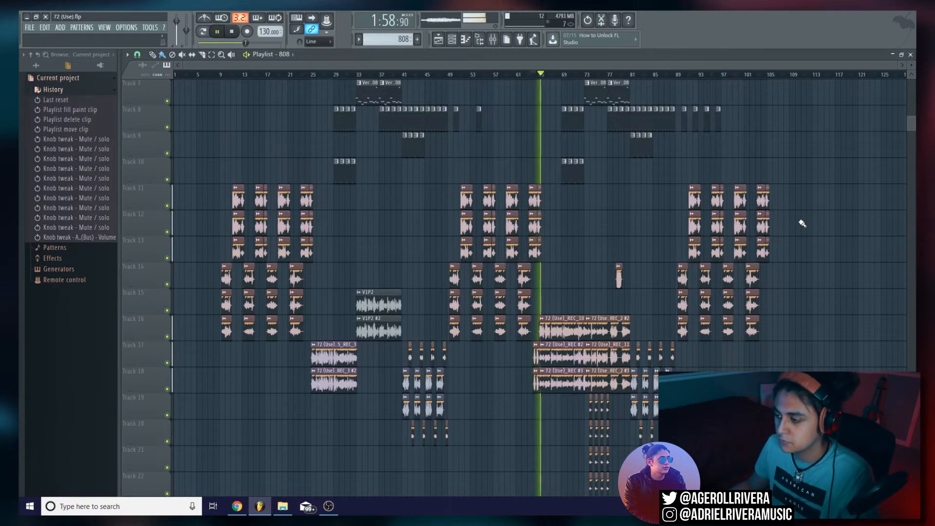
{"action": "scroll", "coordinate": [868, 254], "scroll_direction": "down", "scroll_amount": 1}
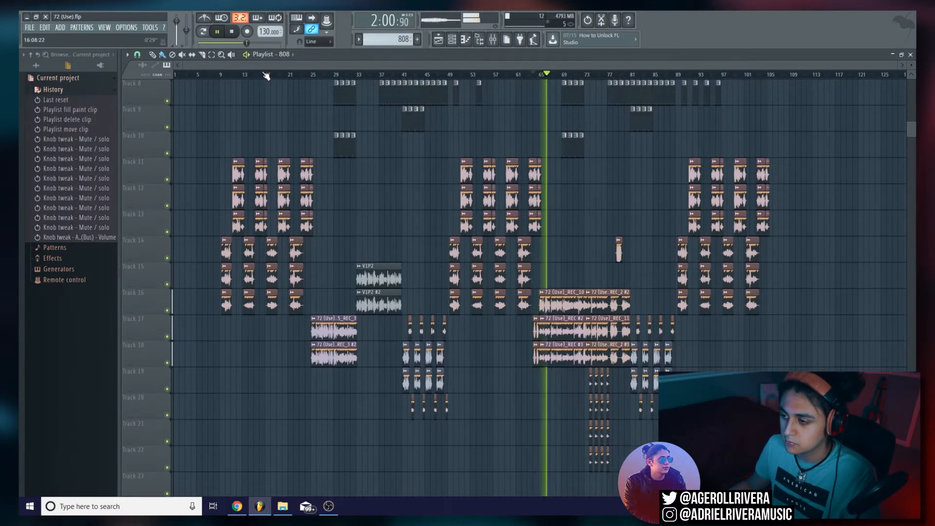
{"action": "left_click", "coordinate": [236, 33]}
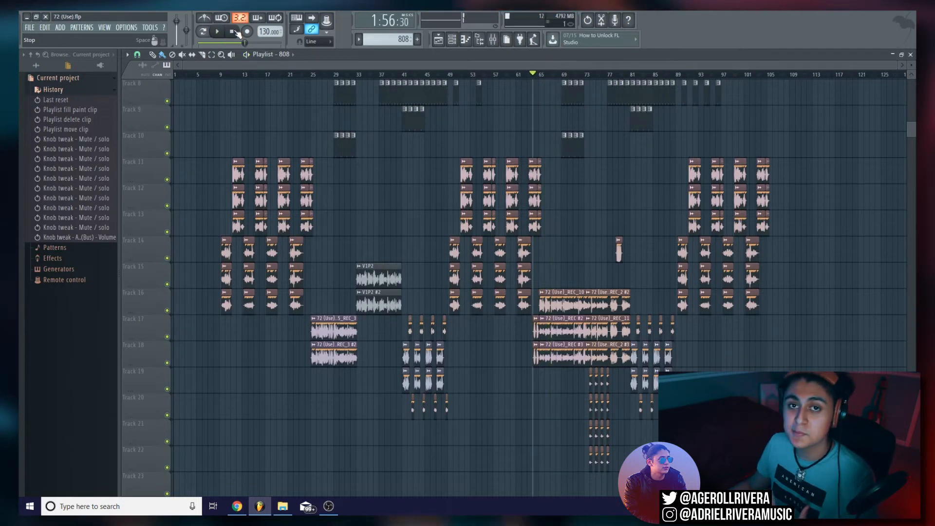
{"action": "key", "text": "F9"}
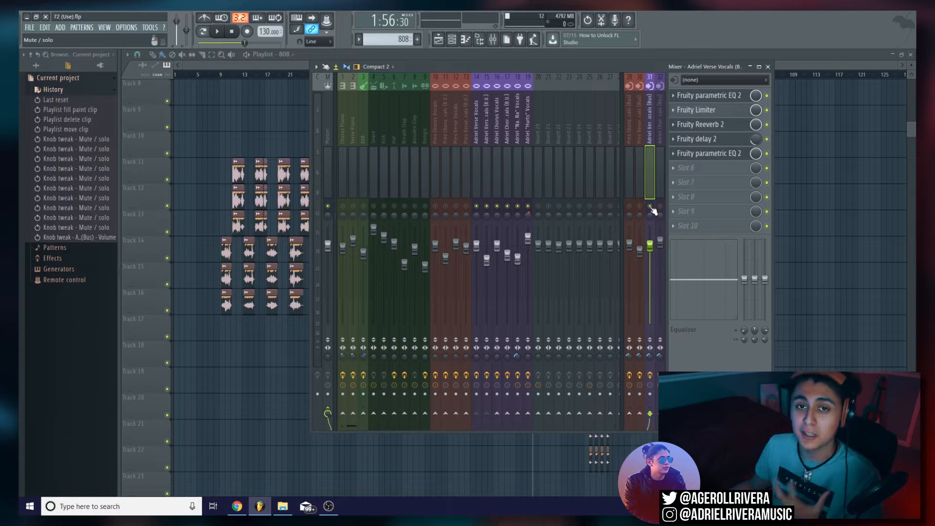
{"action": "key", "text": "space"}
{"action": "key", "text": "F9"}
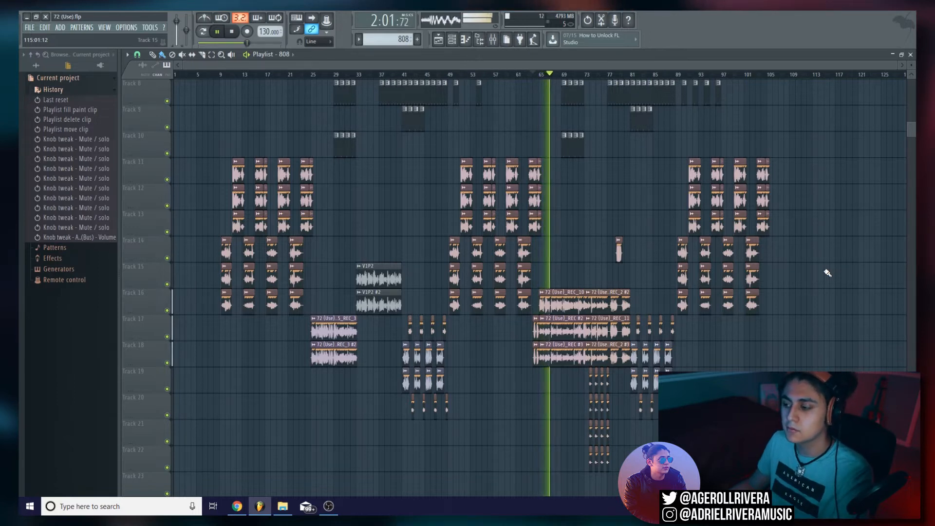
{"action": "key", "text": "space"}
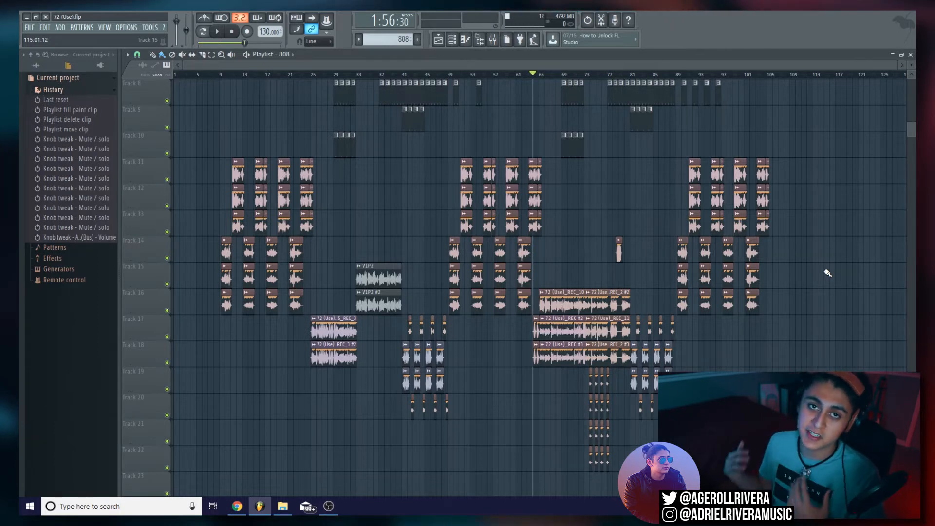
Step: Inspect the effect chains of the verse vocals on mixer tracks 14 and 15 and of their bus on track 31
{"action": "key", "text": "F9"}
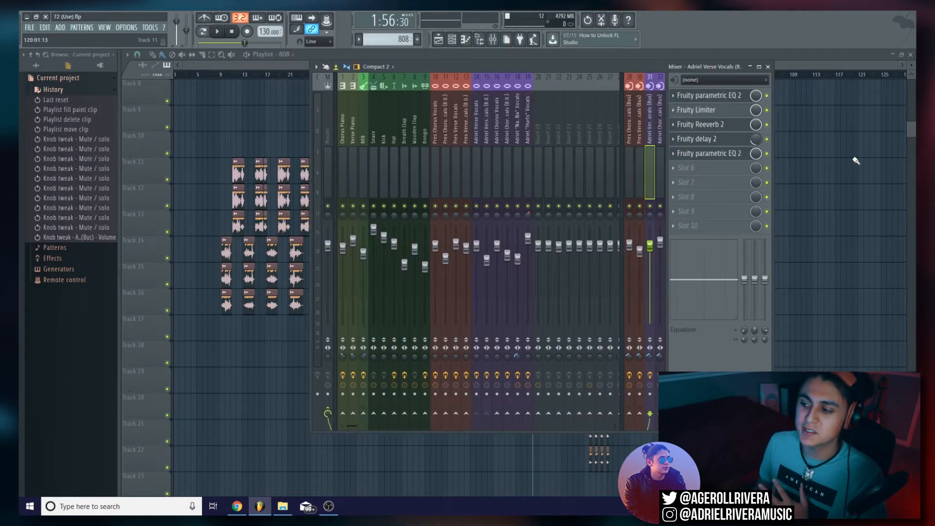
{"action": "left_click", "coordinate": [475, 132]}
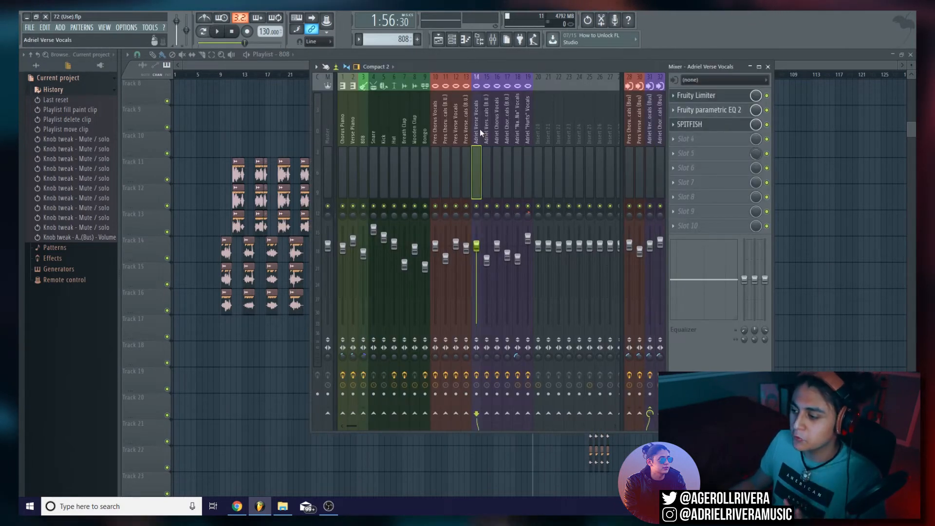
{"action": "left_click", "coordinate": [486, 130]}
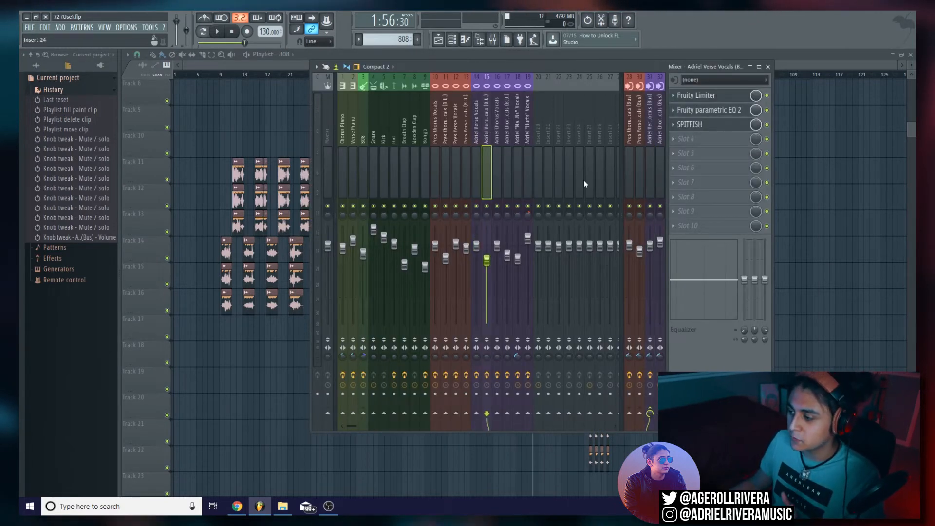
{"action": "left_click", "coordinate": [650, 129]}
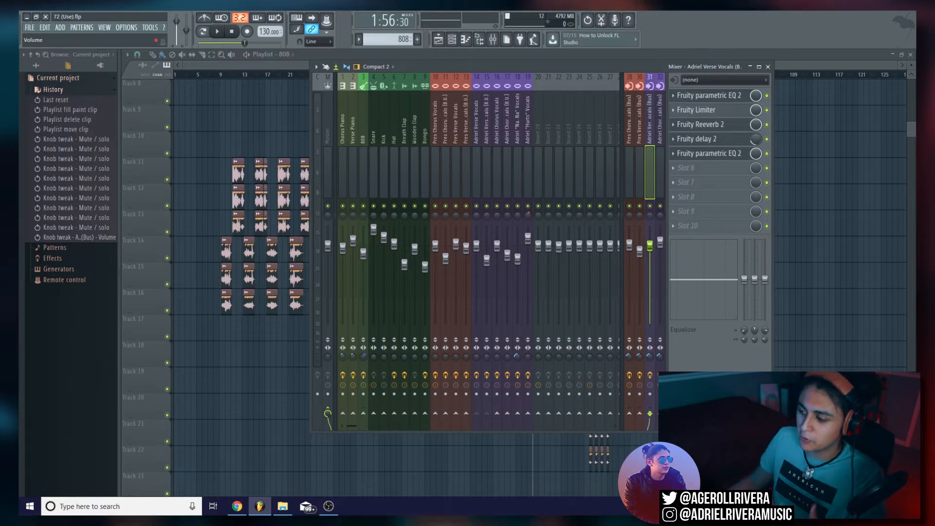
Step: Lower the track 31 verse vocals bus volume to about 83% (-4.1 dB) while auditioning the verse
{"action": "key", "text": "space"}
{"action": "mouse_move", "coordinate": [650, 246]}
{"action": "left_mouse_down"}
{"action": "mouse_move", "coordinate": [650, 229]}
{"action": "mouse_move", "coordinate": [649, 260]}
{"action": "left_mouse_up"}
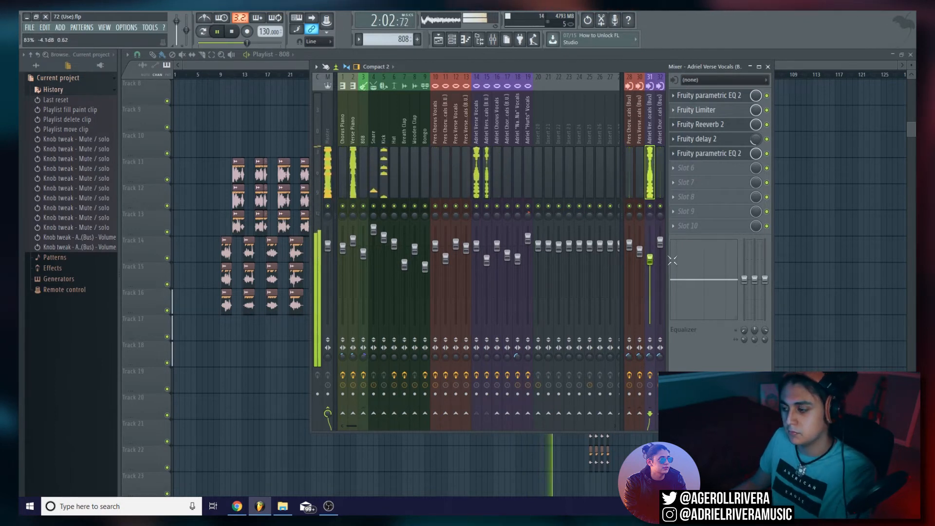
{"action": "key", "text": "space"}
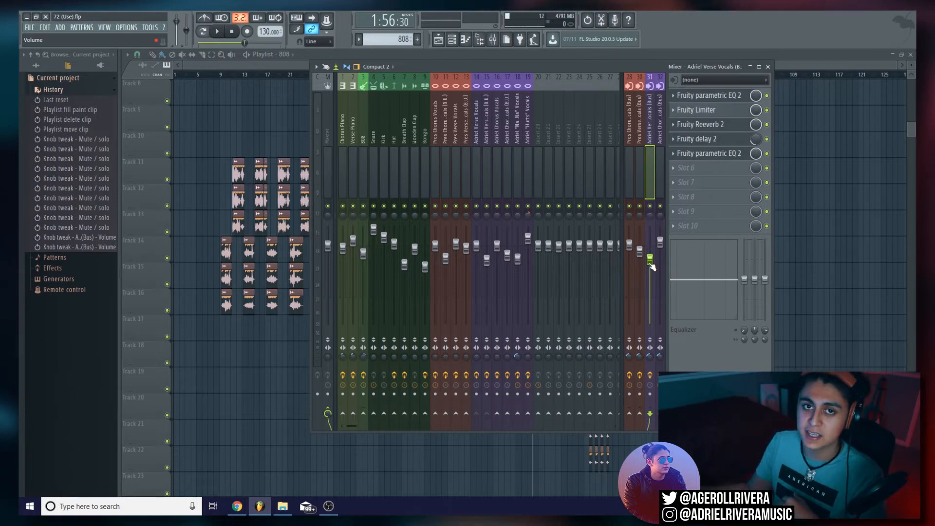
Step: Raise the track 31 verse vocals bus volume in stages to about 125% (5.6 dB), auditioning the verse each time
{"action": "key", "text": "space"}
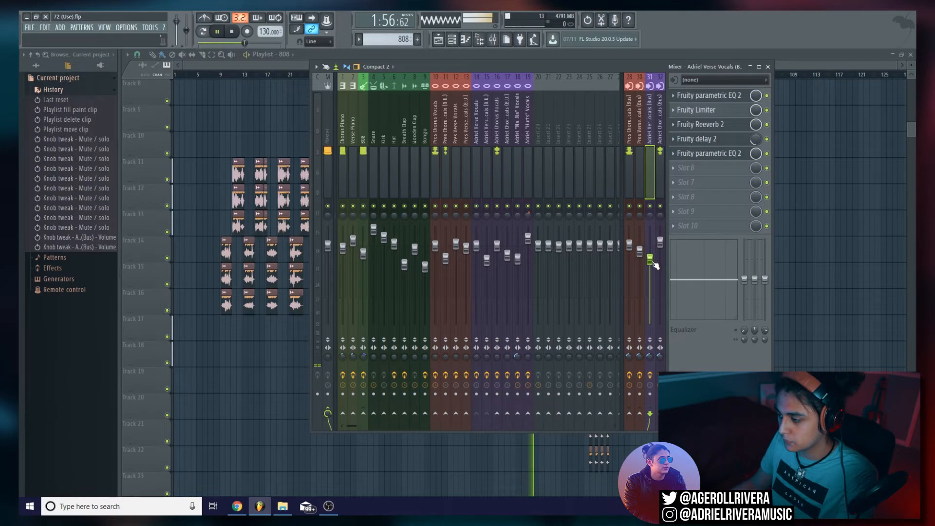
{"action": "left_click_drag", "start_coordinate": [650, 259], "coordinate": [650, 239]}
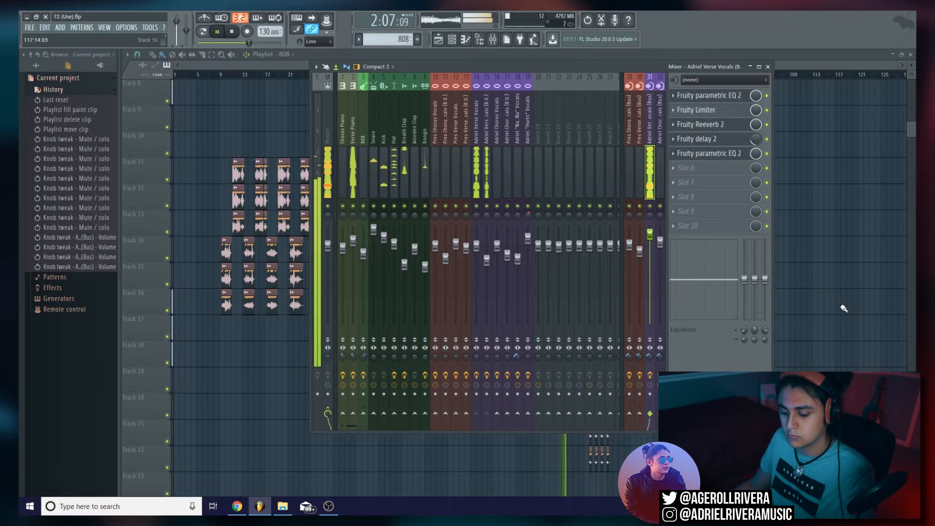
{"action": "key", "text": "space"}
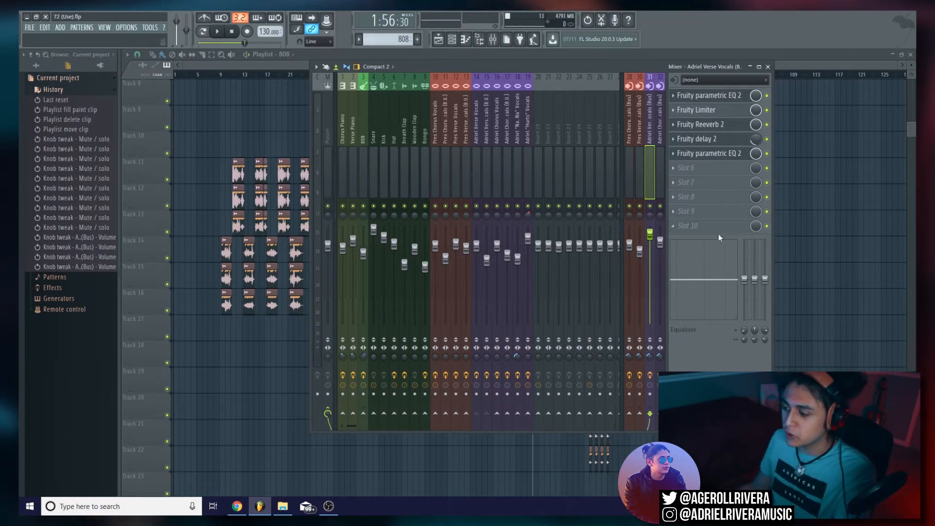
{"action": "key", "text": "space"}
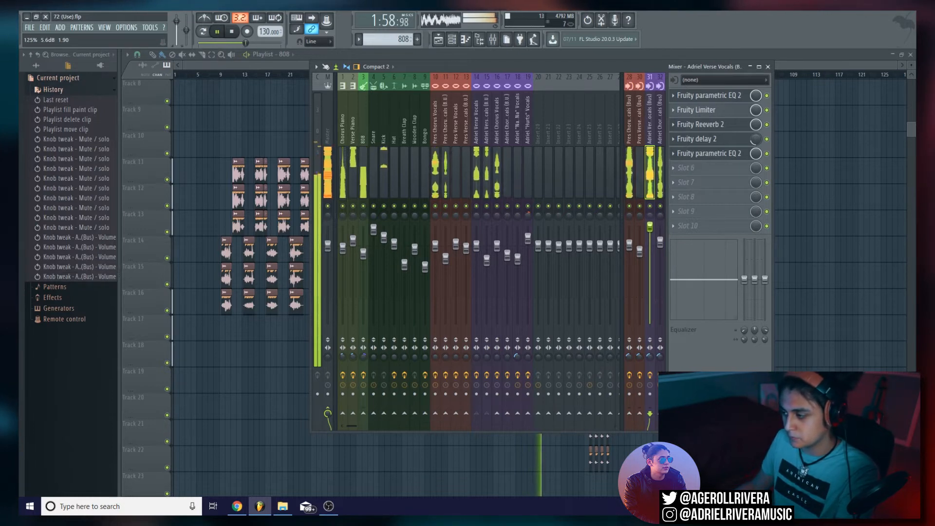
{"action": "key", "text": "space"}
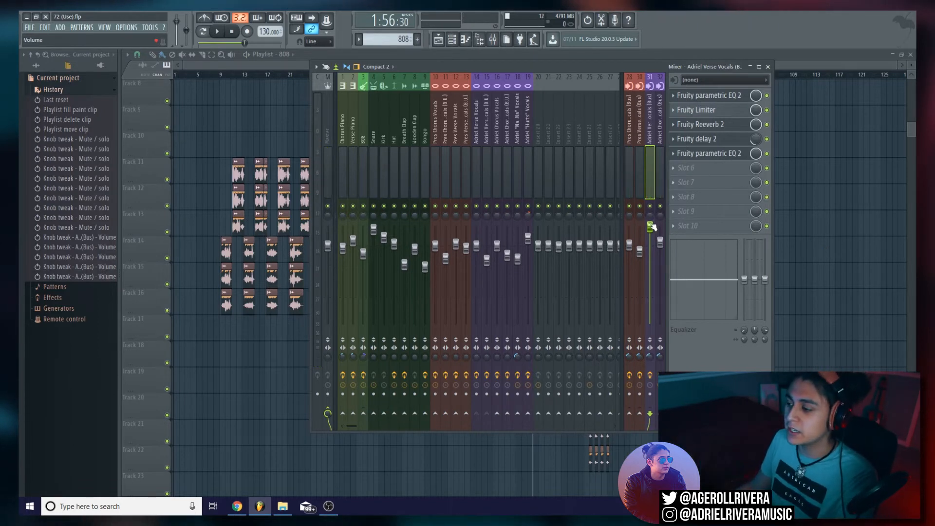
Step: Bring the verse vocals bus volume down to about 108% (1.8 dB) and nudge it slightly higher while auditioning the verse
{"action": "left_click_drag", "start_coordinate": [655, 227], "coordinate": [657, 247]}
{"action": "key", "text": "space"}
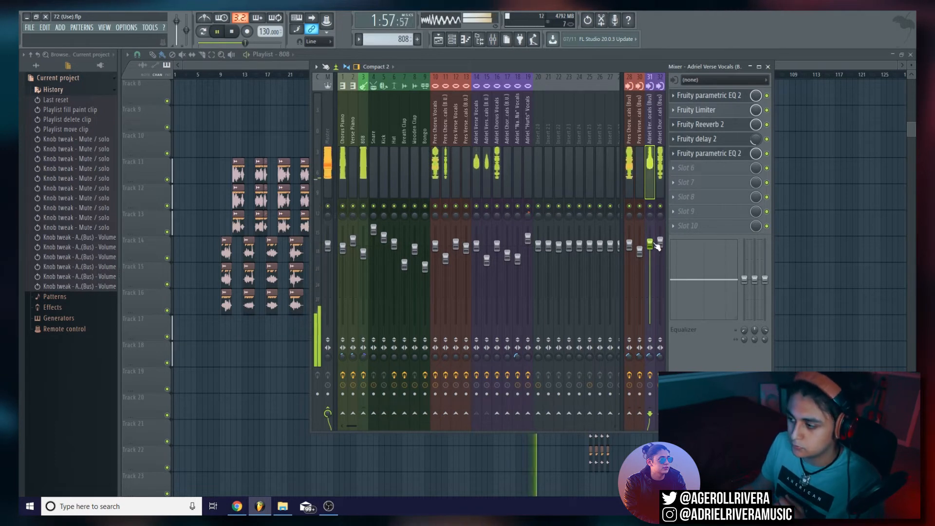
{"action": "left_click_drag", "start_coordinate": [655, 244], "coordinate": [655, 242]}
{"action": "key", "text": "space"}
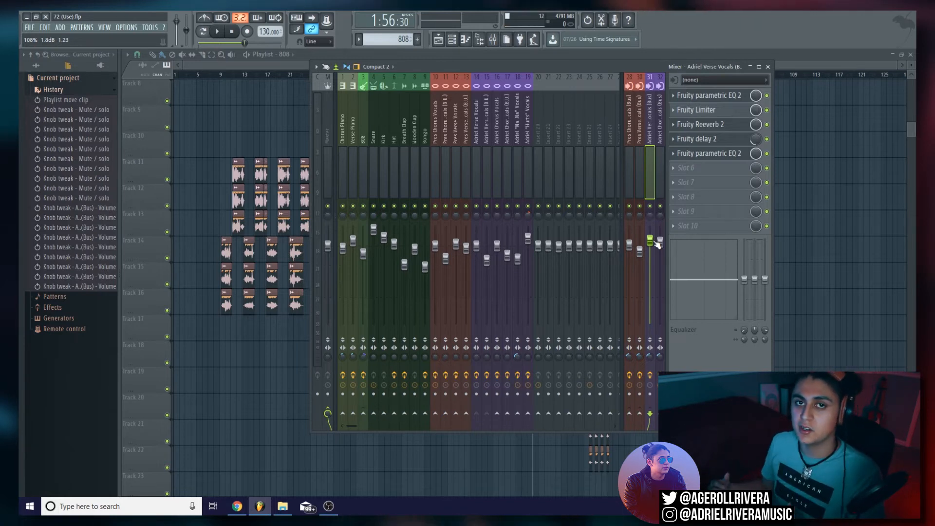
{"action": "key", "text": "space"}
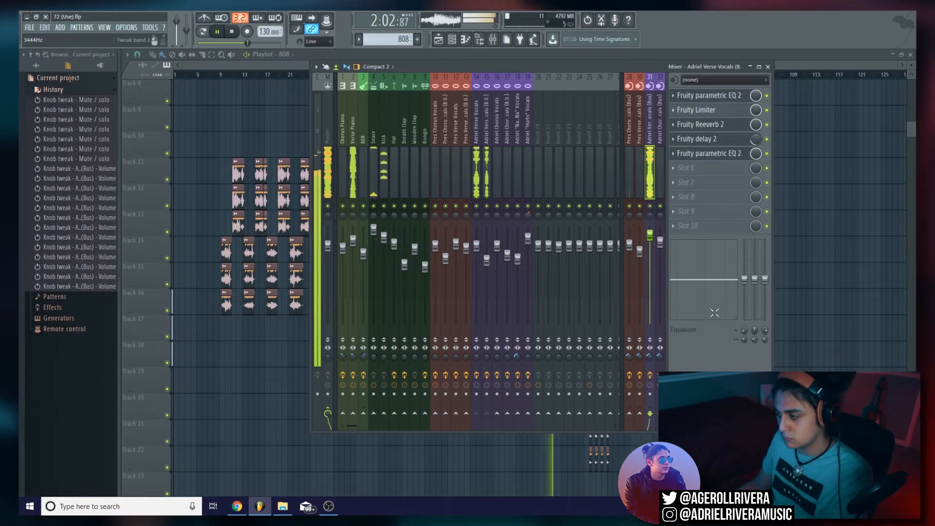
{"action": "key", "text": "space"}
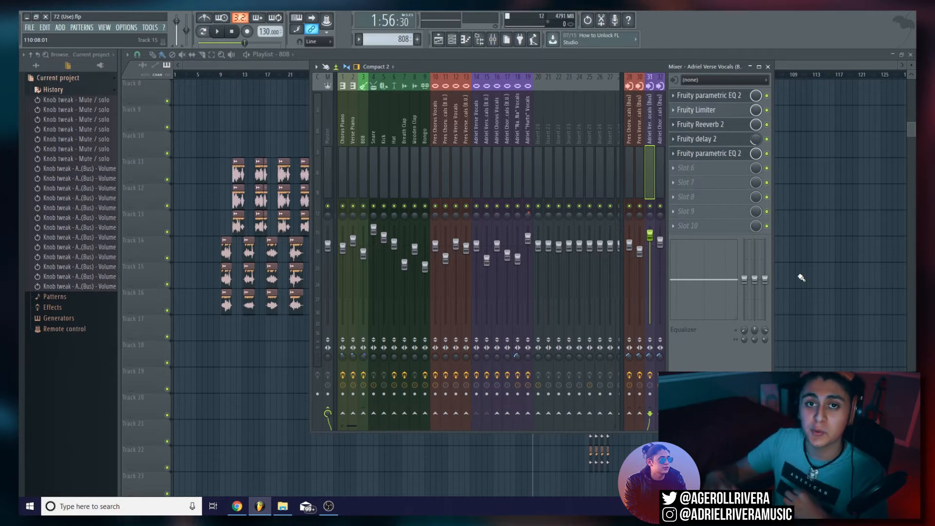
Step: Bypass Fruity Reeverb 2 and Fruity delay 2 on the verse vocals bus and play the verse dry
{"action": "left_click", "coordinate": [766, 124]}
{"action": "left_click", "coordinate": [767, 139]}
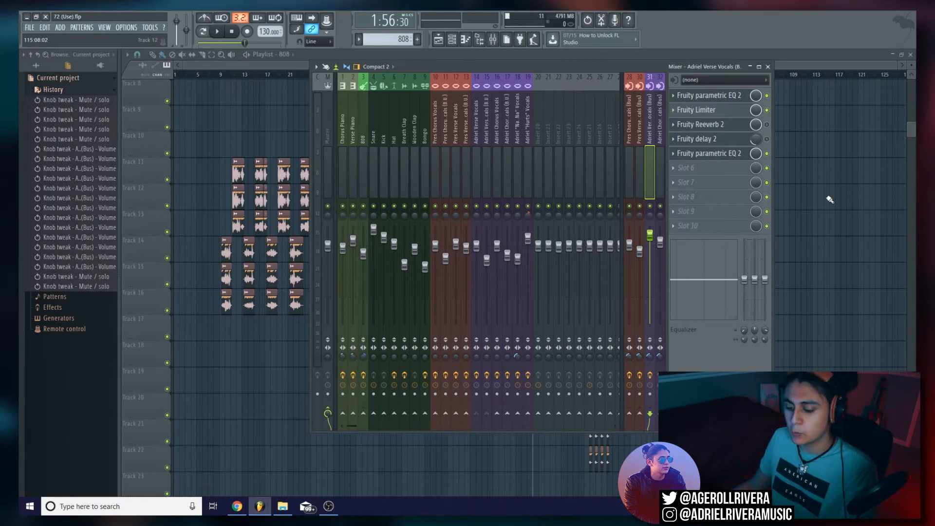
{"action": "key", "text": "space"}
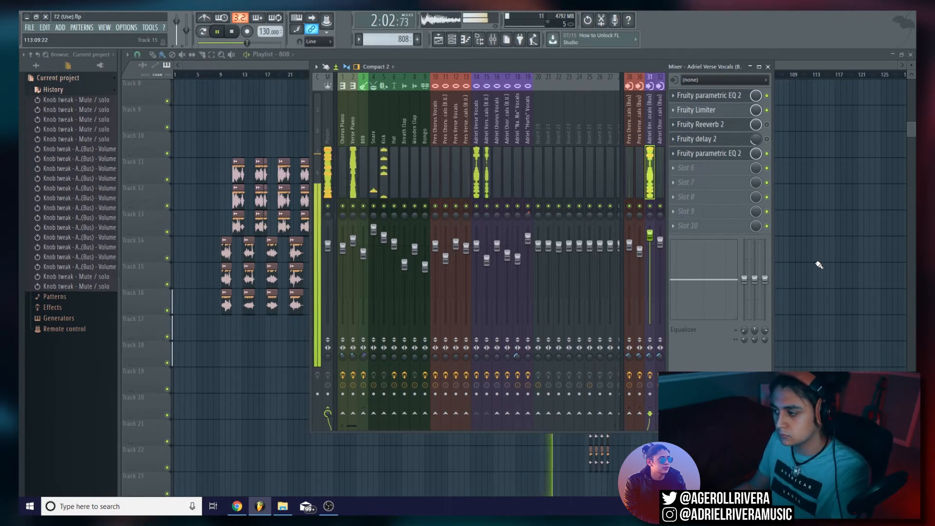
{"action": "key", "text": "space"}
{"action": "key", "text": "F9"}
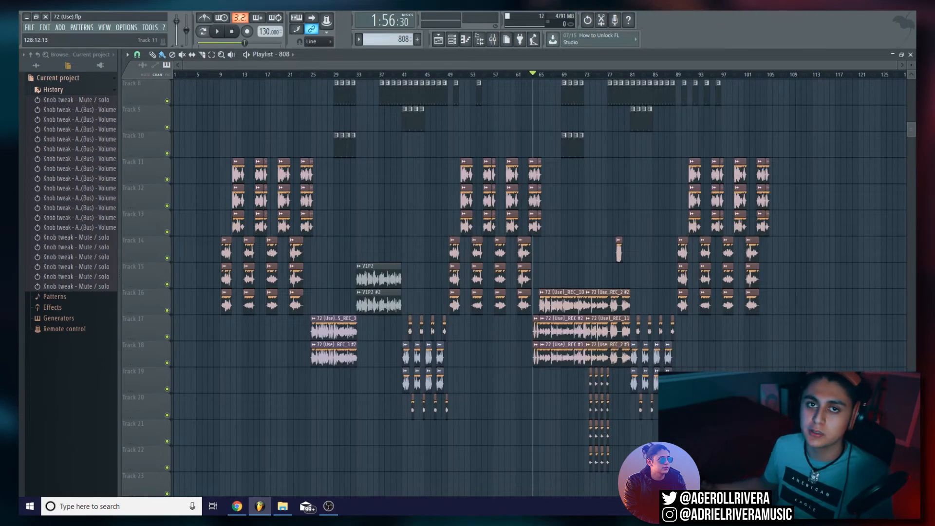
Step: Increase the wet level of Fruity Reeverb 2 on the verse vocals bus, then ease it back slightly while auditioning the verse
{"action": "key", "text": "F9"}
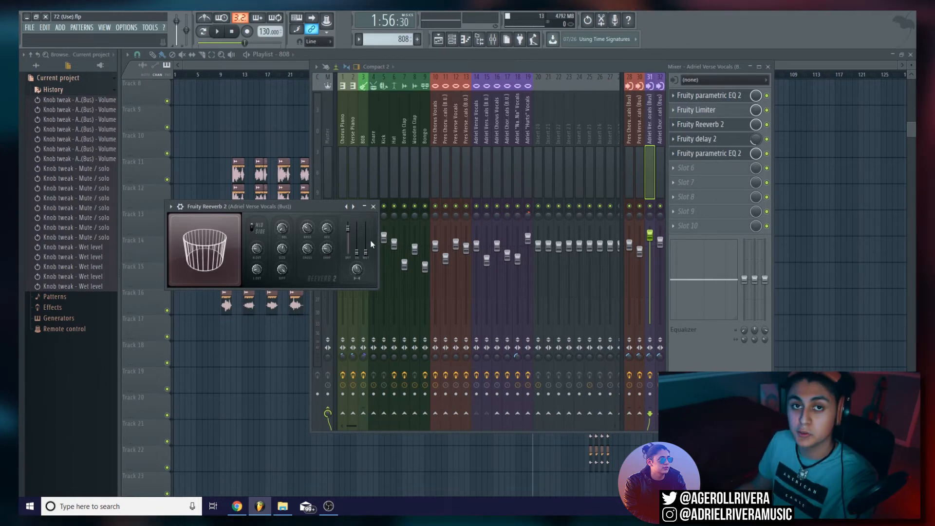
{"action": "key", "text": "space"}
{"action": "left_click_drag", "start_coordinate": [365, 252], "coordinate": [365, 236]}
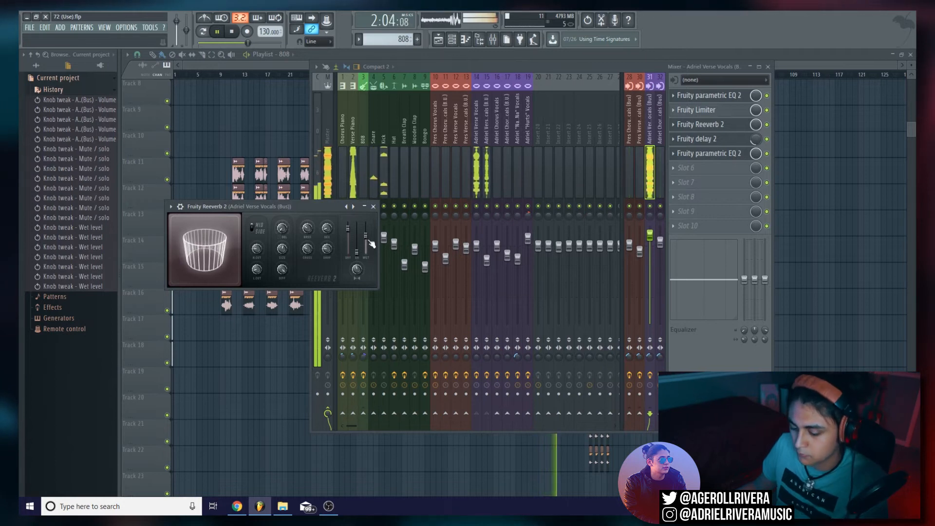
{"action": "key", "text": "space"}
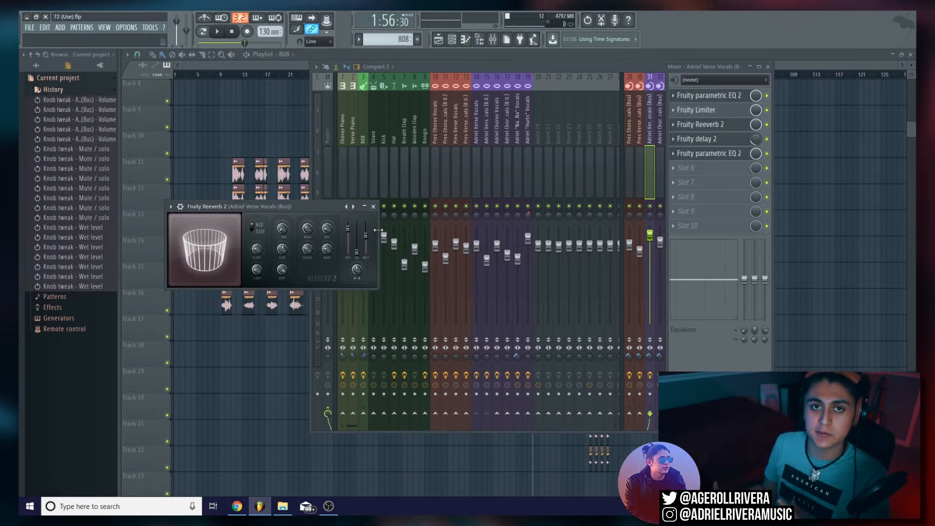
{"action": "key", "text": "space"}
{"action": "left_click_drag", "start_coordinate": [367, 239], "coordinate": [367, 243]}
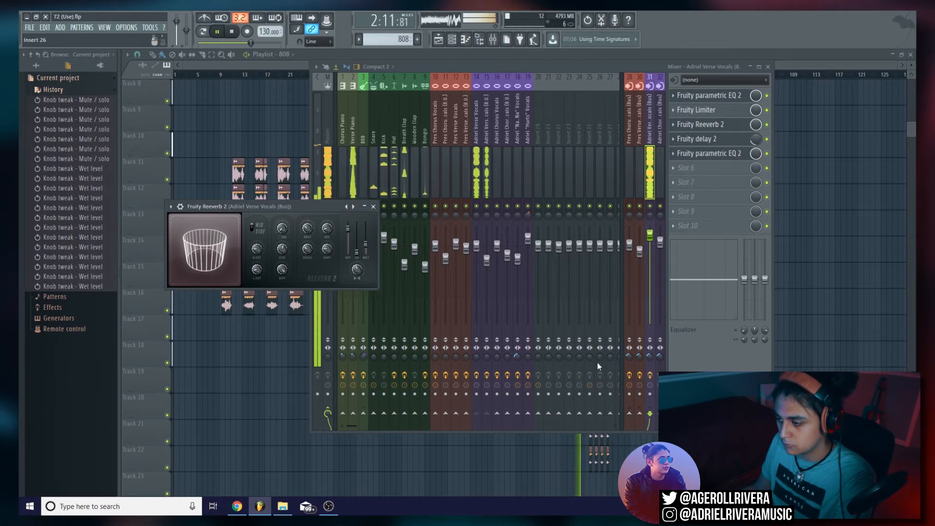
{"action": "key", "text": "space"}
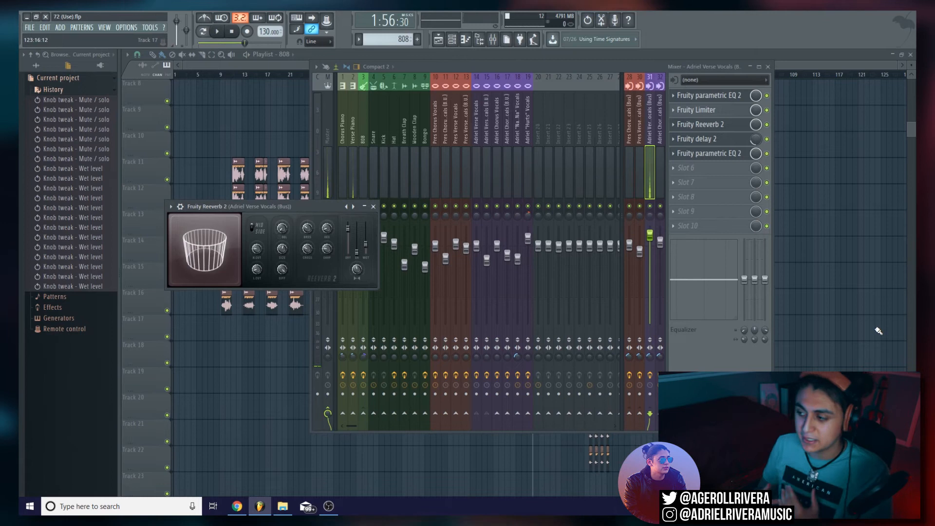
Step: Open Fruity delay 2 on the verse vocals bus, turn up its mix level and play the verse
{"action": "left_click", "coordinate": [725, 142]}
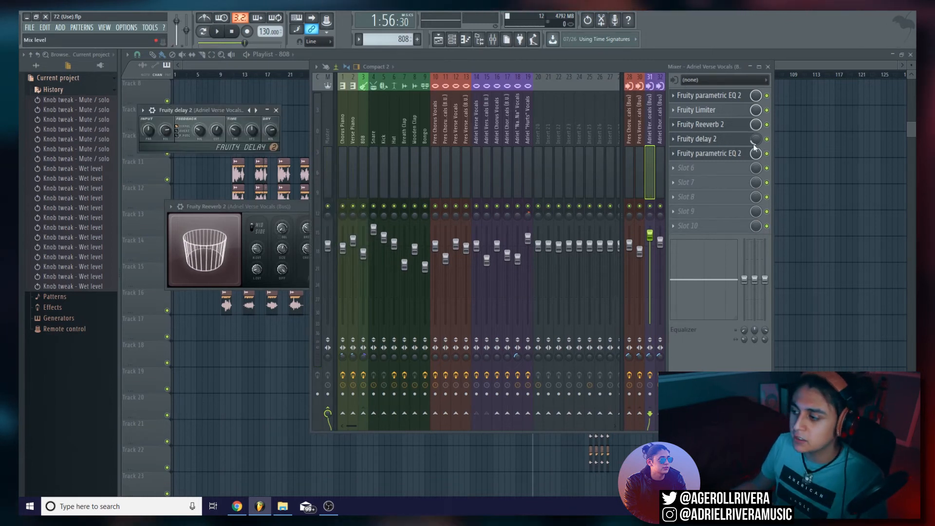
{"action": "left_click_drag", "start_coordinate": [755, 148], "coordinate": [756, 136]}
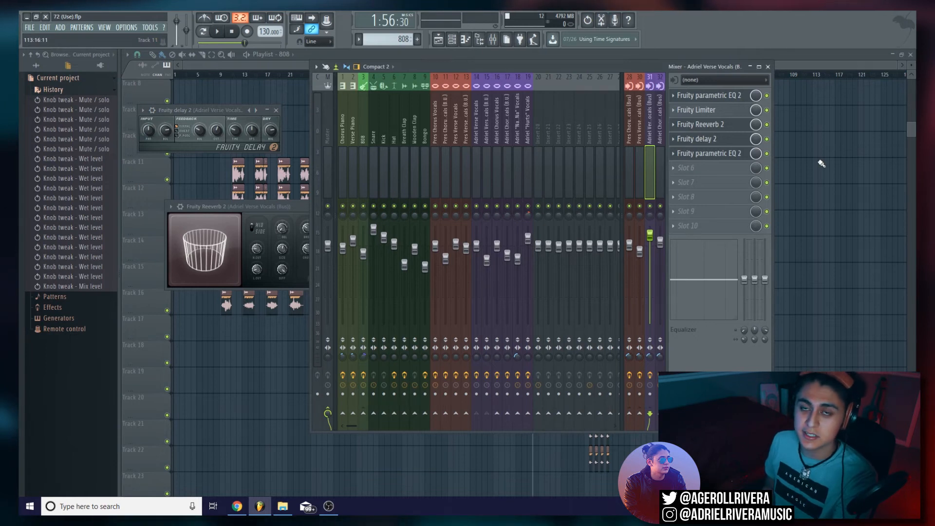
{"action": "key", "text": "space"}
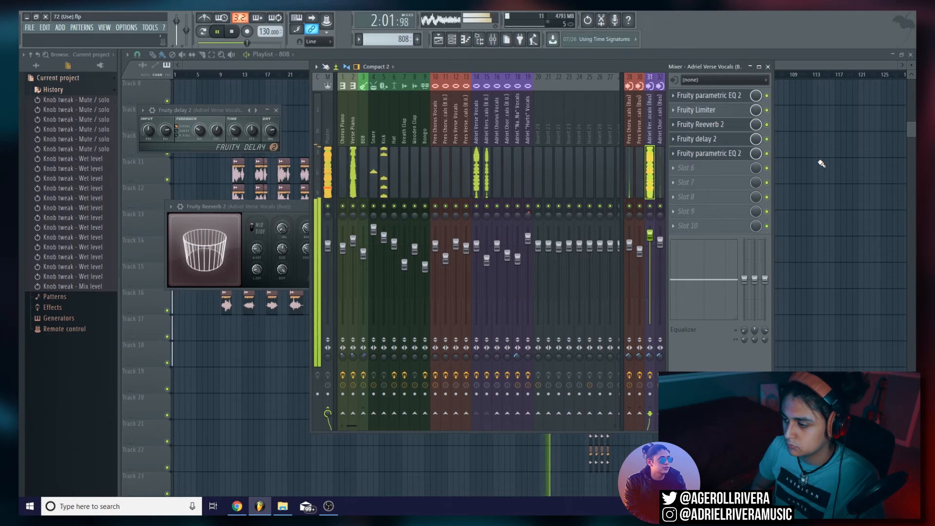
Step: Lower the mix level of Fruity delay 2 on the verse vocals bus and audition the verse
{"action": "key", "text": "space"}
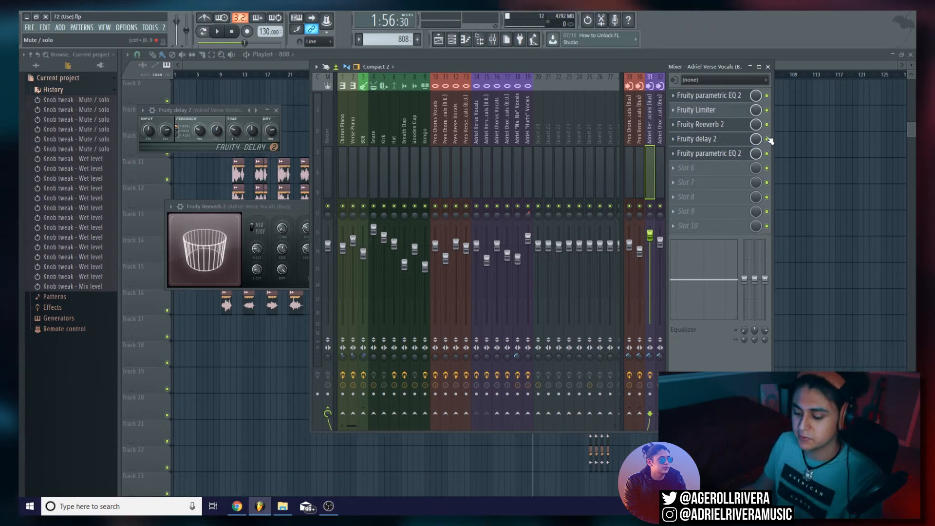
{"action": "key", "text": "space"}
{"action": "left_click_drag", "start_coordinate": [756, 138], "coordinate": [756, 142]}
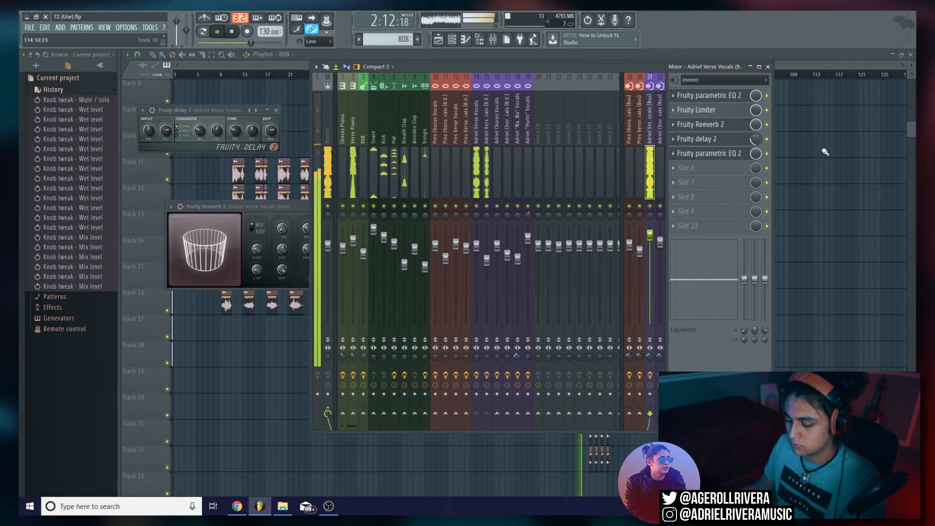
{"action": "key", "text": "space"}
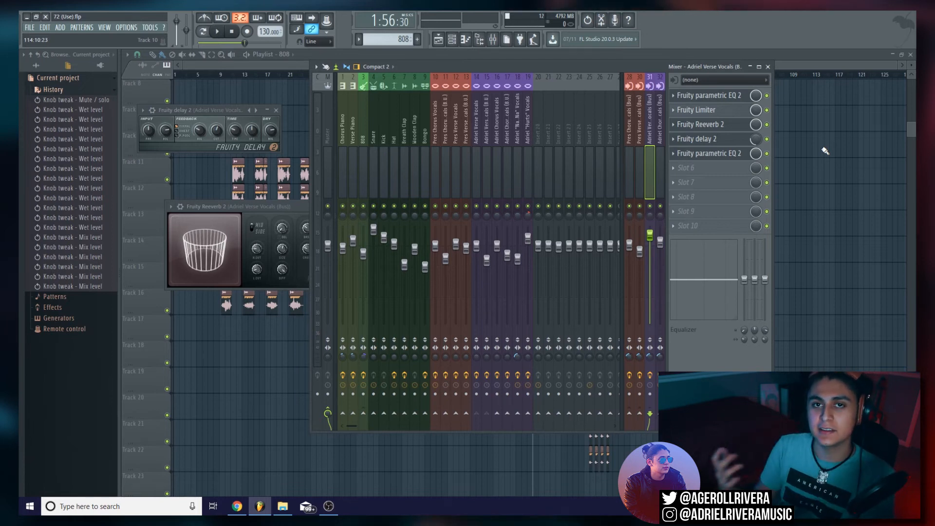
Step: Unmute track 16 in the playlist alongside the soloed vocal tracks 17 and 18, and play the three tracks together
{"action": "key", "text": "F12"}
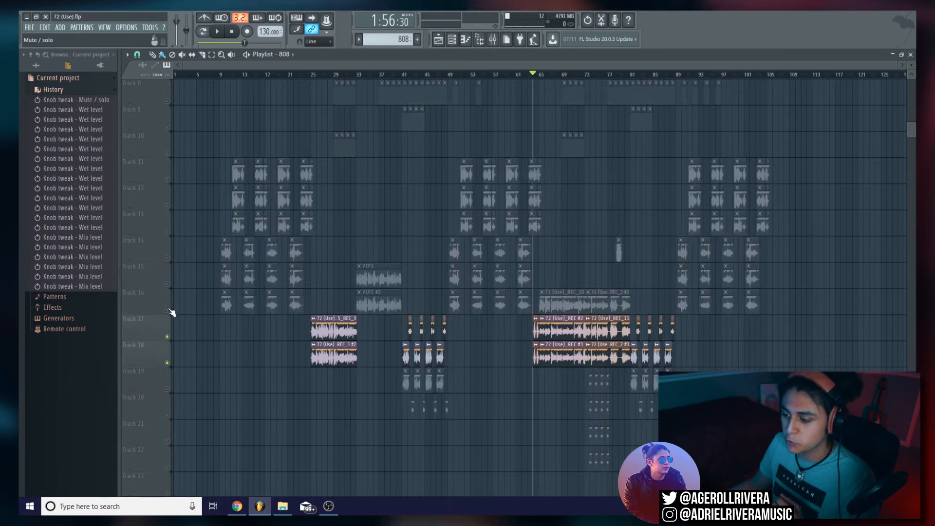
{"action": "left_click", "coordinate": [167, 310]}
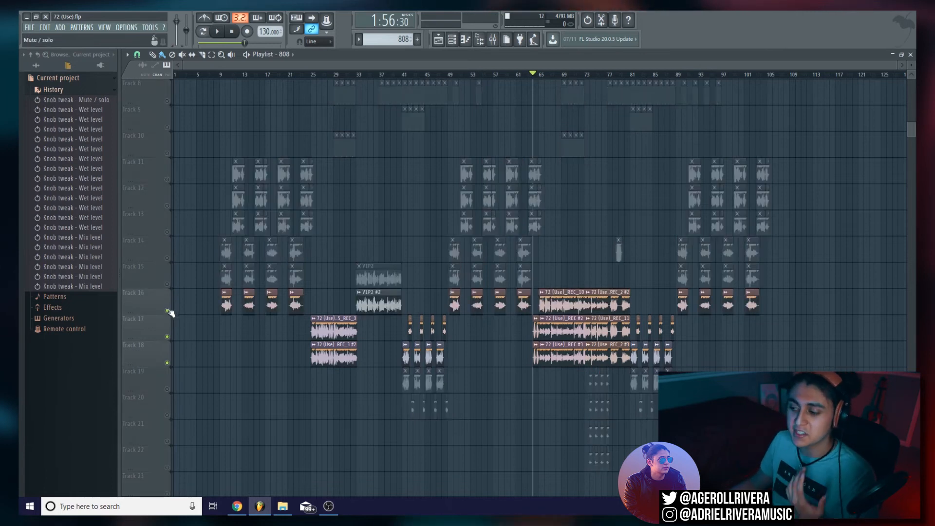
{"action": "key", "text": "space"}
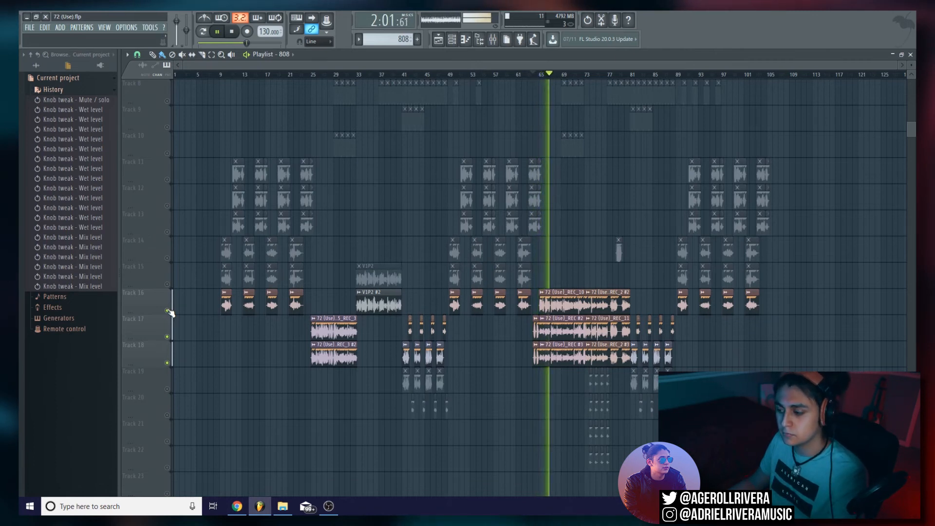
{"action": "key", "text": "space"}
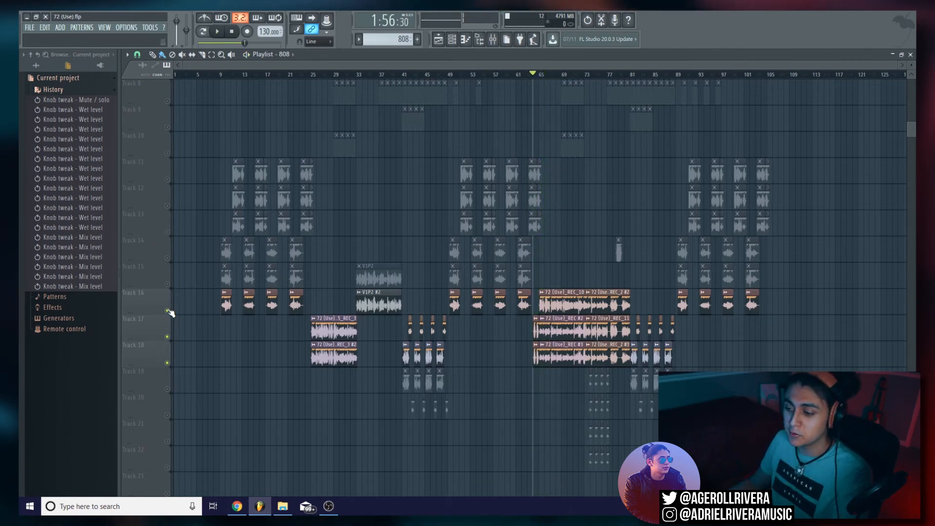
Step: Solo track 16 and play it, bringing vocal tracks 17 and 18 back in during playback
{"action": "right_click", "coordinate": [168, 311]}
{"action": "key", "text": "space"}
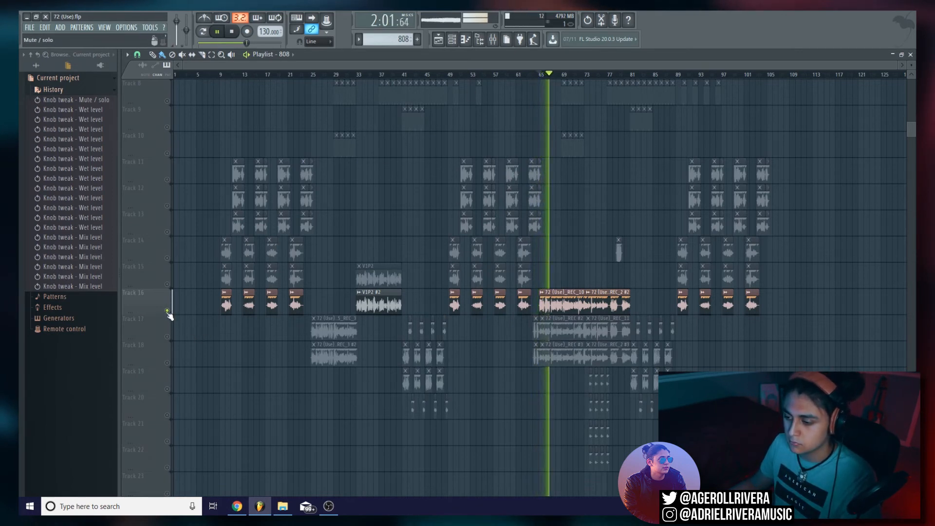
{"action": "left_click", "coordinate": [167, 337]}
{"action": "left_click", "coordinate": [167, 363]}
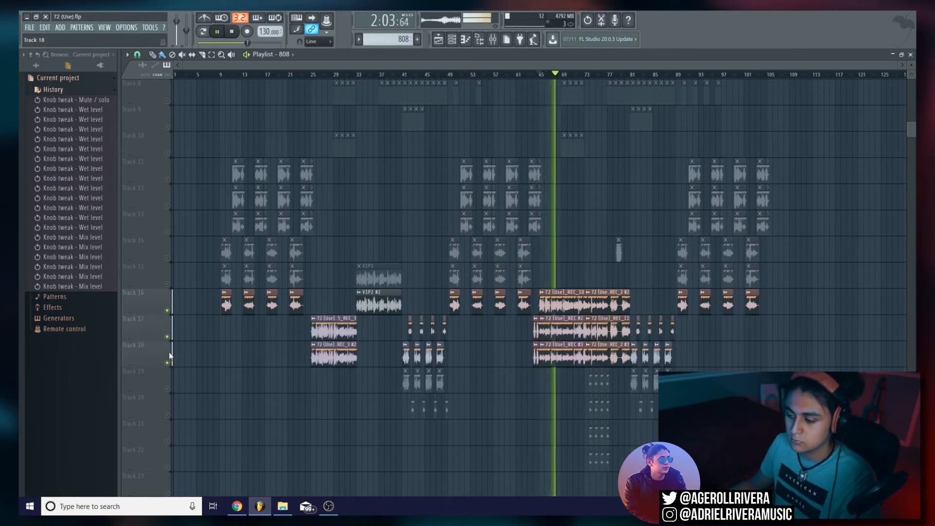
{"action": "key", "text": "space"}
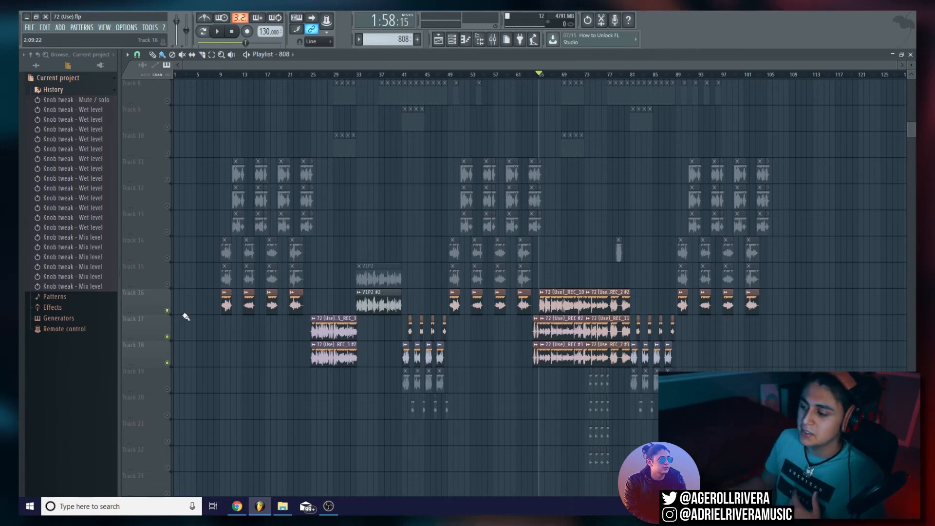
Step: Mute track 16 and play only the vocals on tracks 17 and 18
{"action": "left_click", "coordinate": [166, 310]}
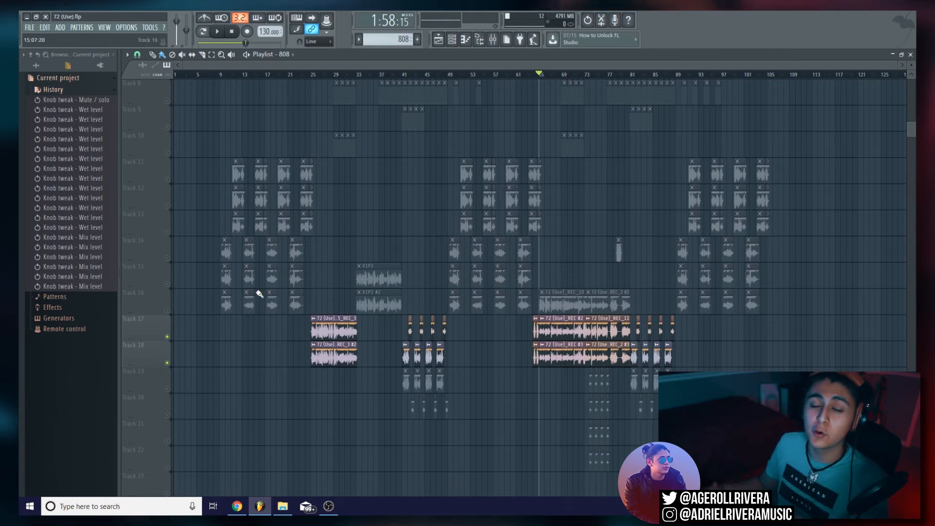
{"action": "left_click", "coordinate": [219, 33]}
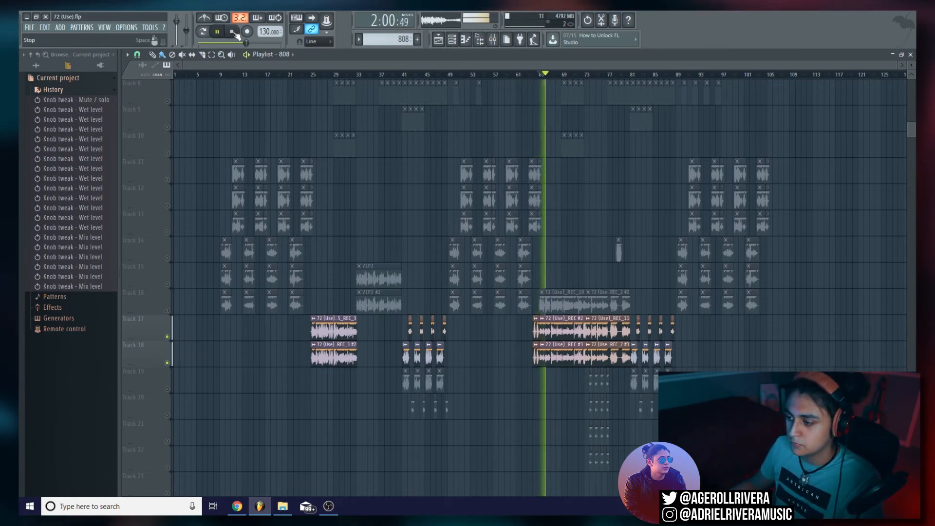
{"action": "left_click", "coordinate": [233, 32]}
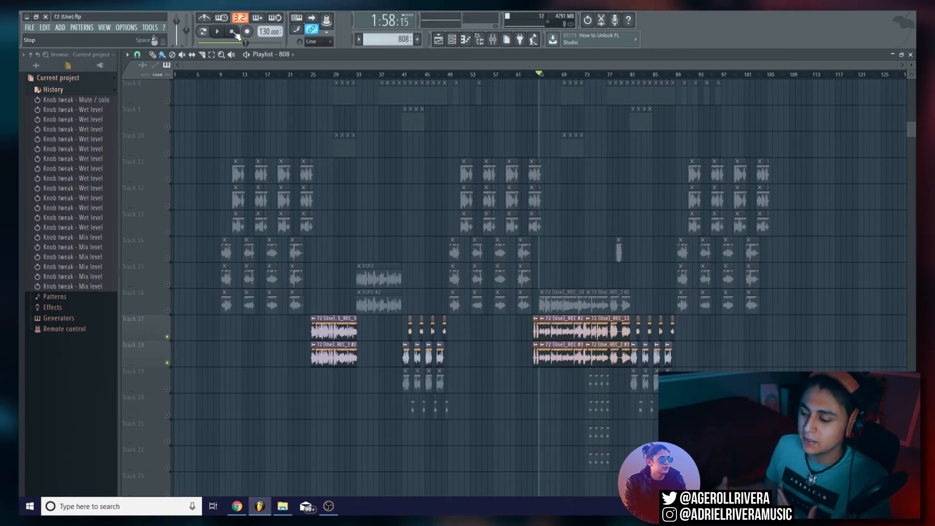
Step: Bring all playlist tracks back in, mute track 16 and play the verse with the mixer open
{"action": "right_click", "coordinate": [168, 337]}
{"action": "right_click", "coordinate": [168, 337]}
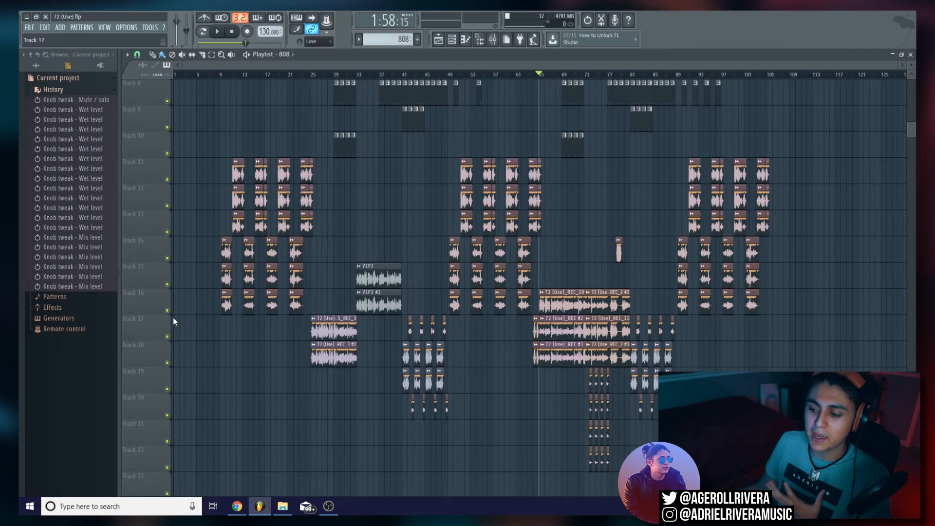
{"action": "left_click", "coordinate": [167, 311]}
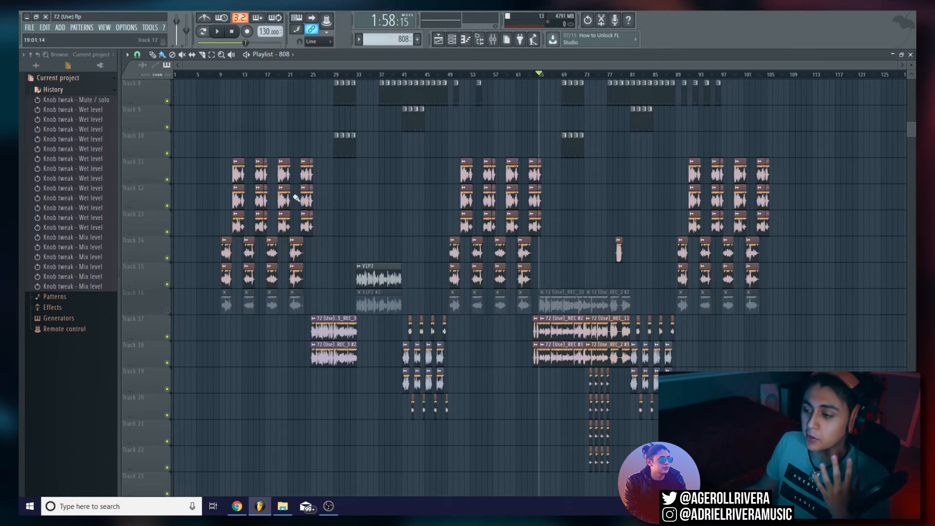
{"action": "left_click", "coordinate": [493, 39]}
{"action": "key", "text": "space"}
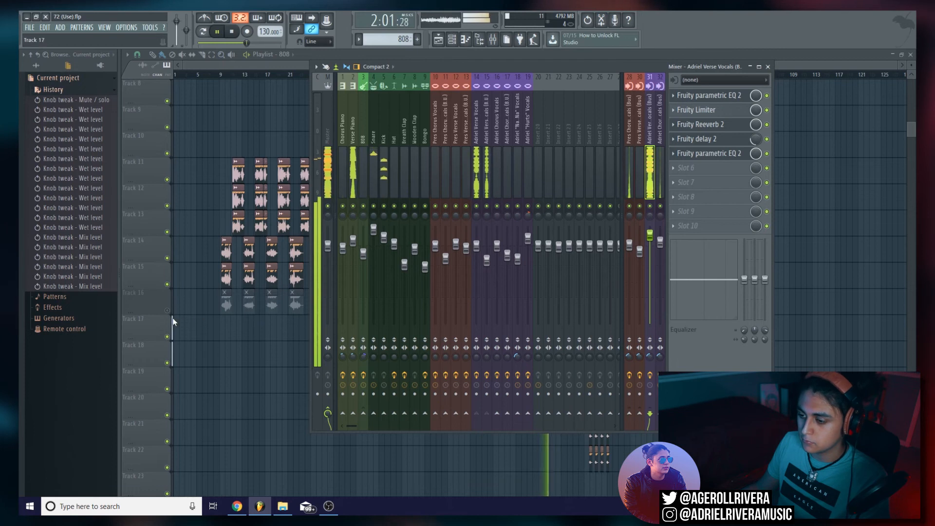
{"action": "left_click", "coordinate": [232, 33]}
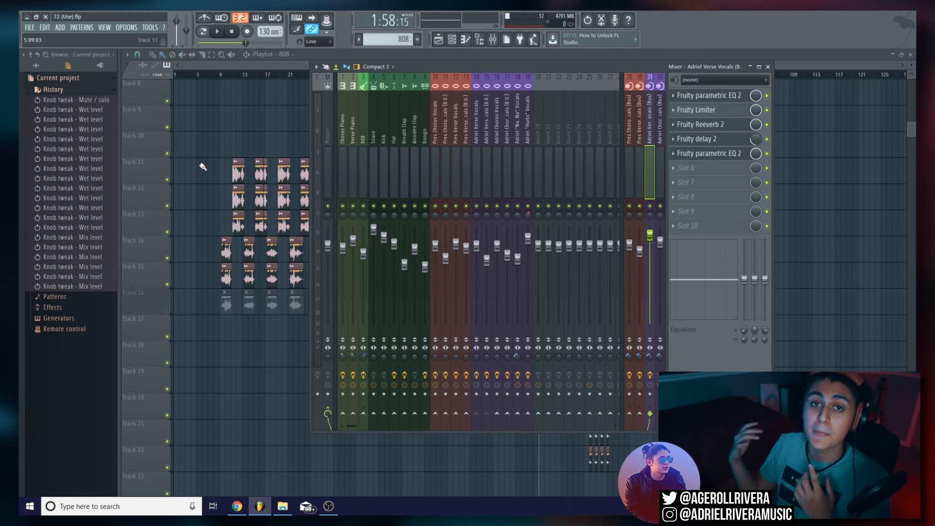
Step: Play the verse in the playlist, switching track 16 on and off again to compare the full mix with and without it
{"action": "key", "text": "F9"}
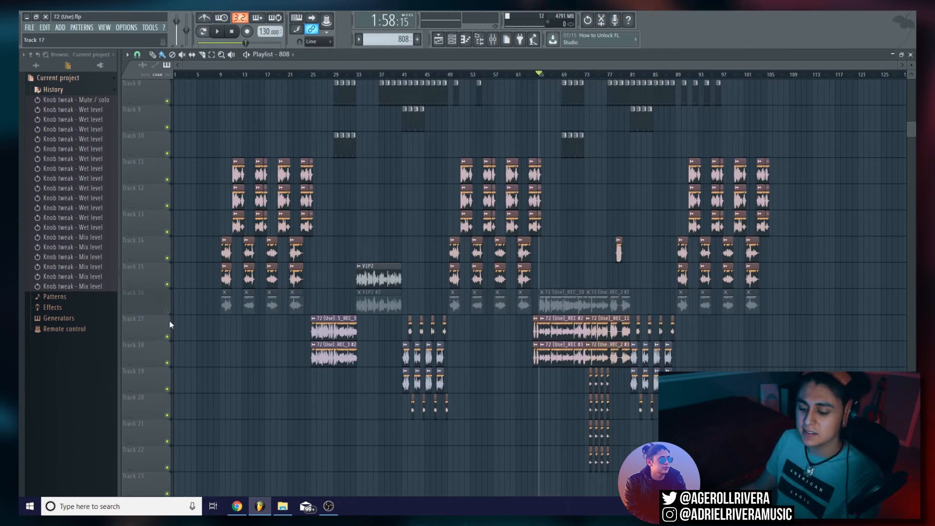
{"action": "key", "text": "space"}
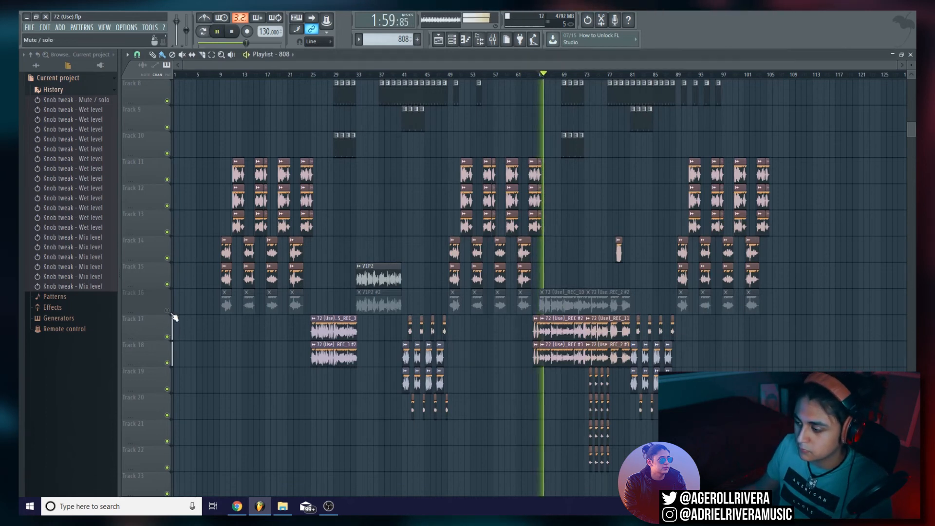
{"action": "left_click", "coordinate": [172, 315]}
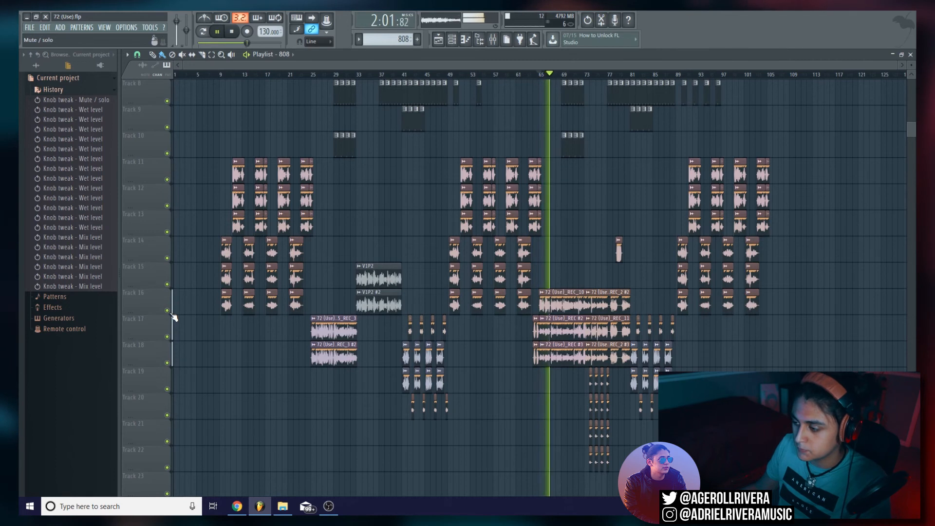
{"action": "left_click", "coordinate": [172, 314]}
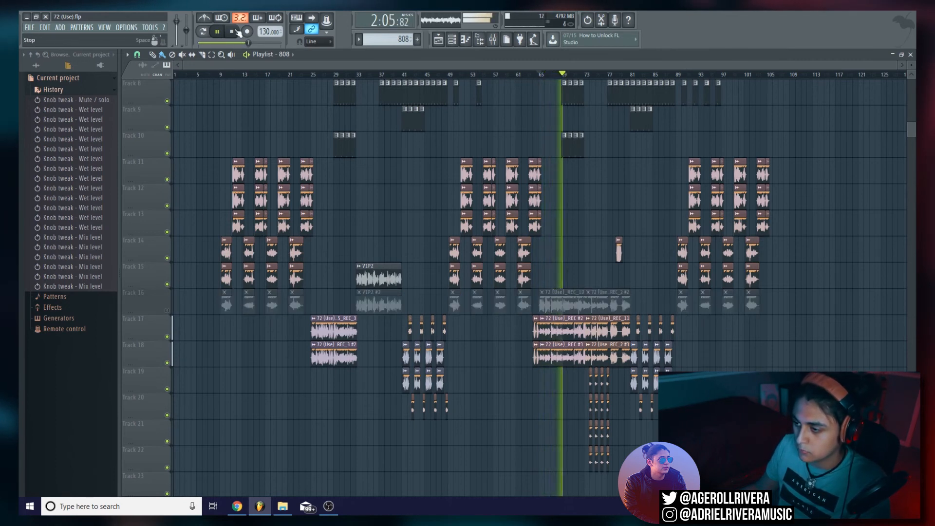
{"action": "key", "text": "space"}
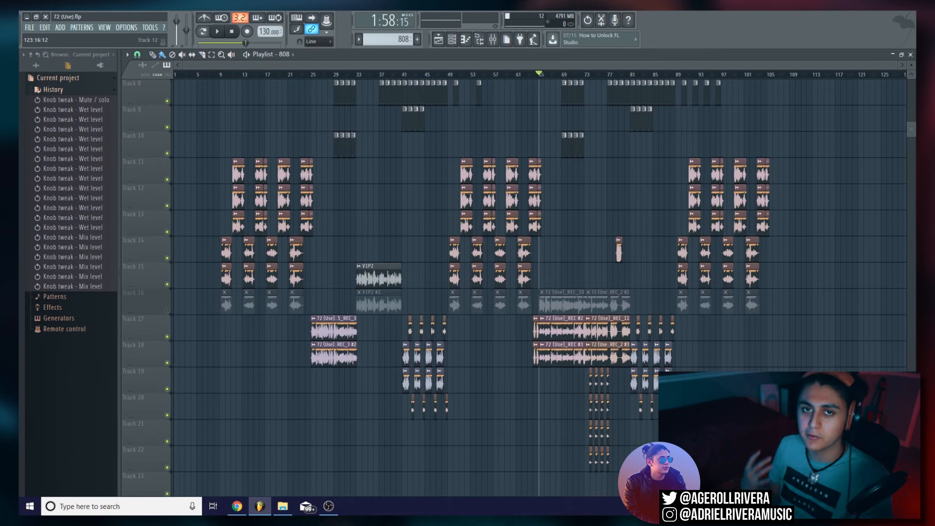
Step: Select the verse vocals bus in the mixer to view its effects chain and return to the playlist
{"action": "left_click", "coordinate": [494, 39]}
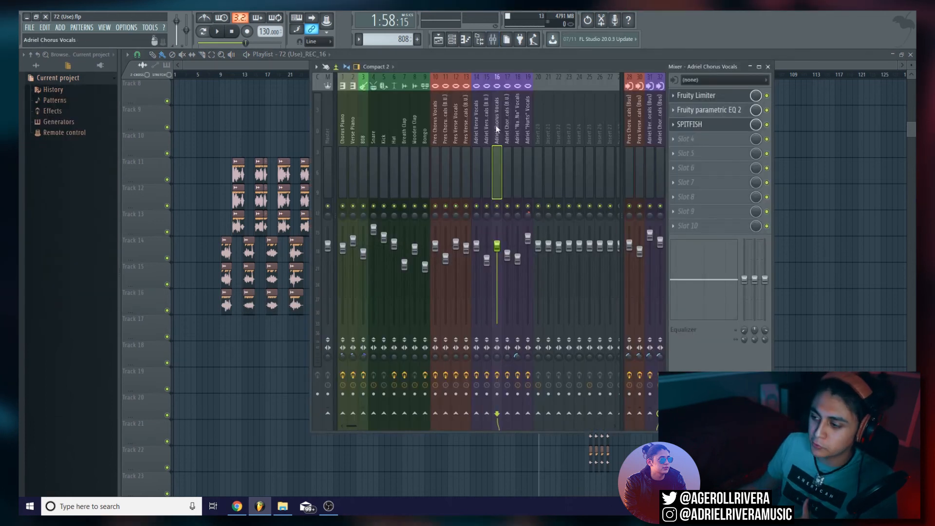
{"action": "left_click", "coordinate": [648, 141]}
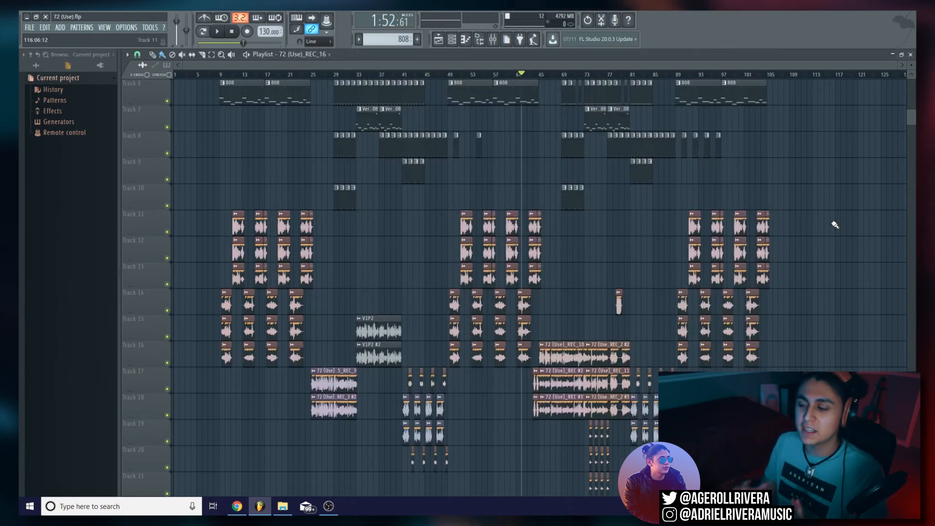
{"action": "key", "text": "F9"}
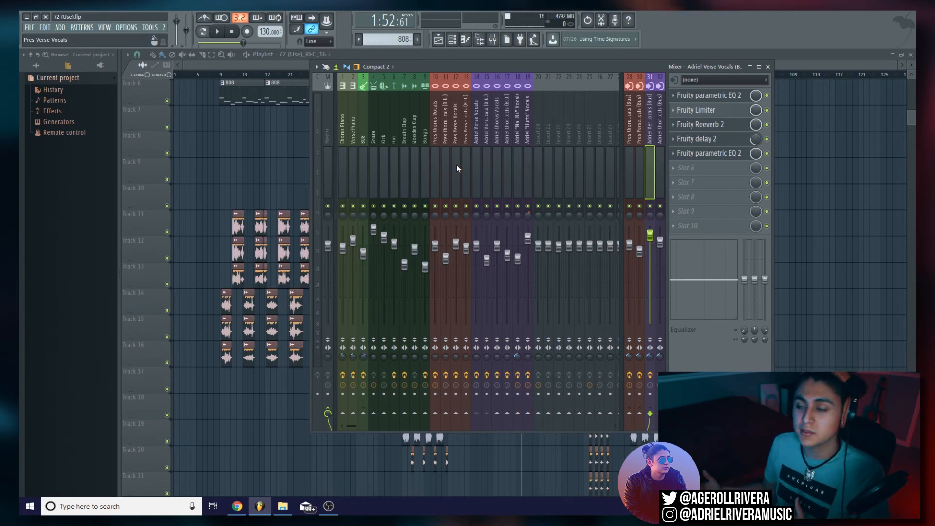
{"action": "key", "text": "F9"}
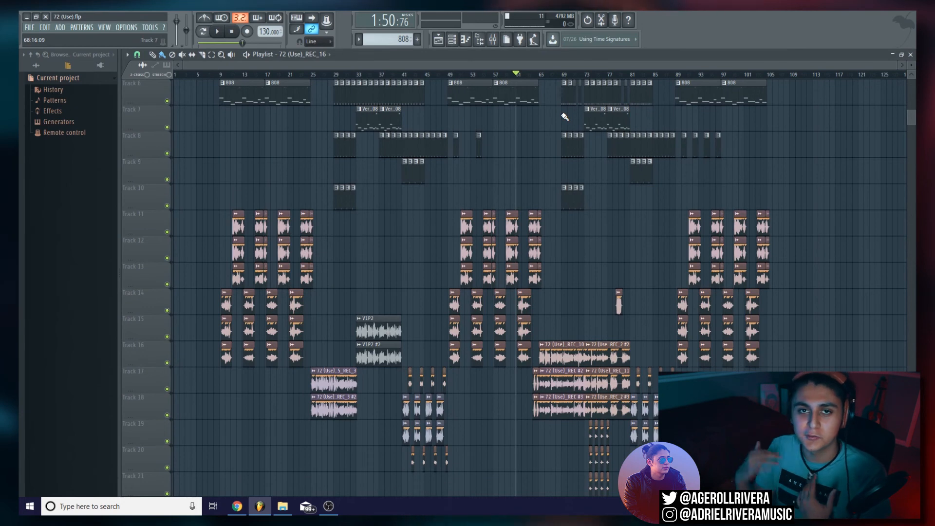